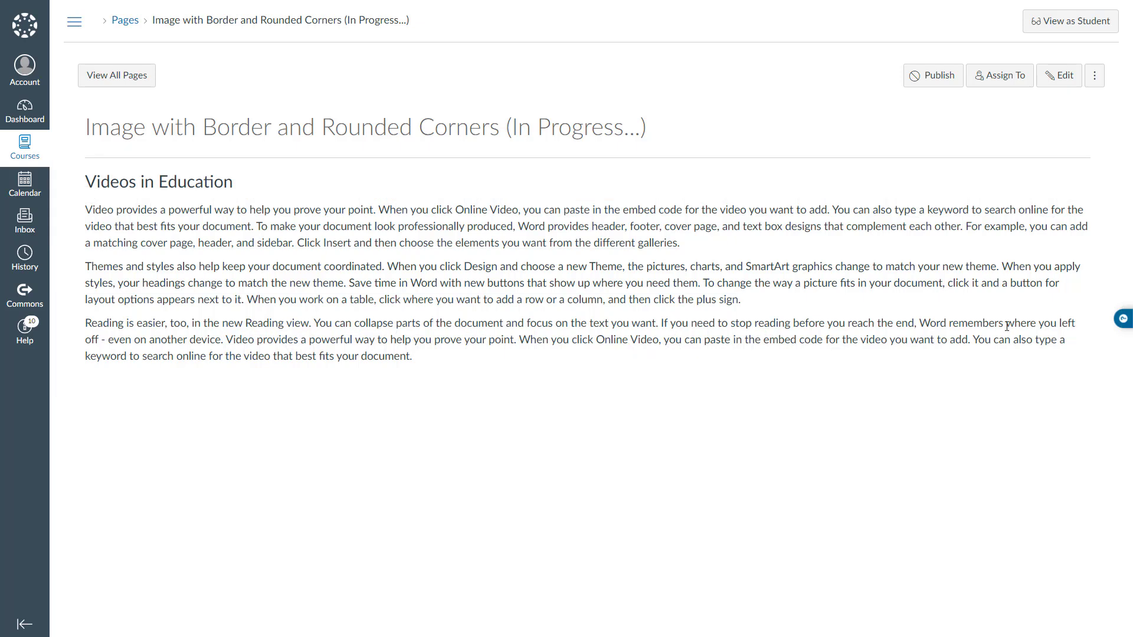
Step: Open the page for editing and insert a blank line above the paragraph starting with "Themes and styles"
left_click(1057, 75)
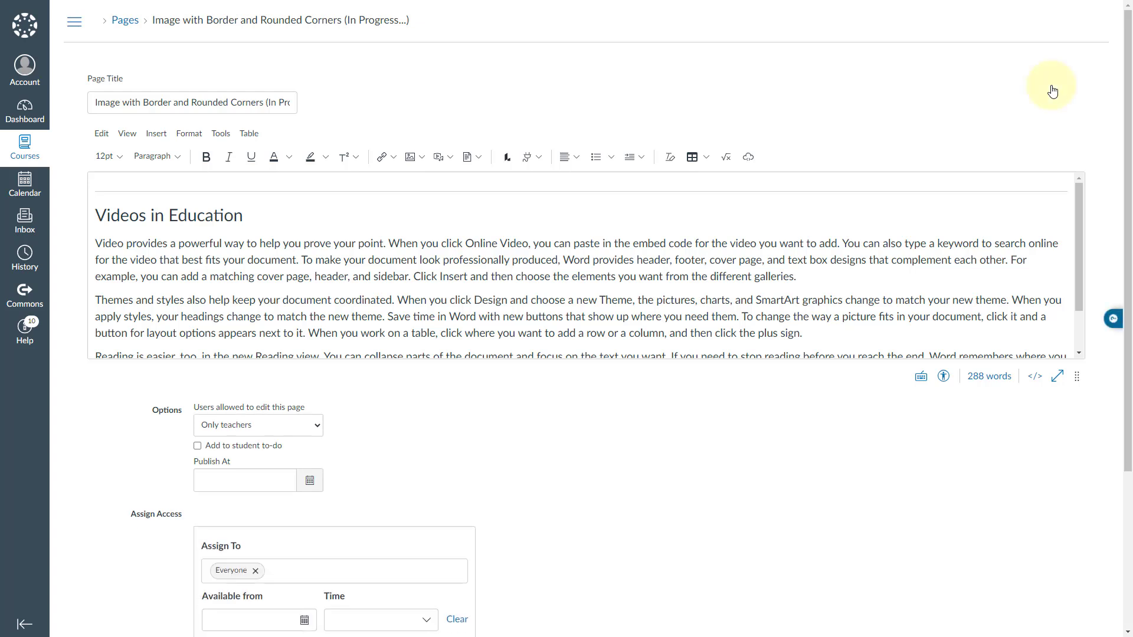
left_click(97, 296)
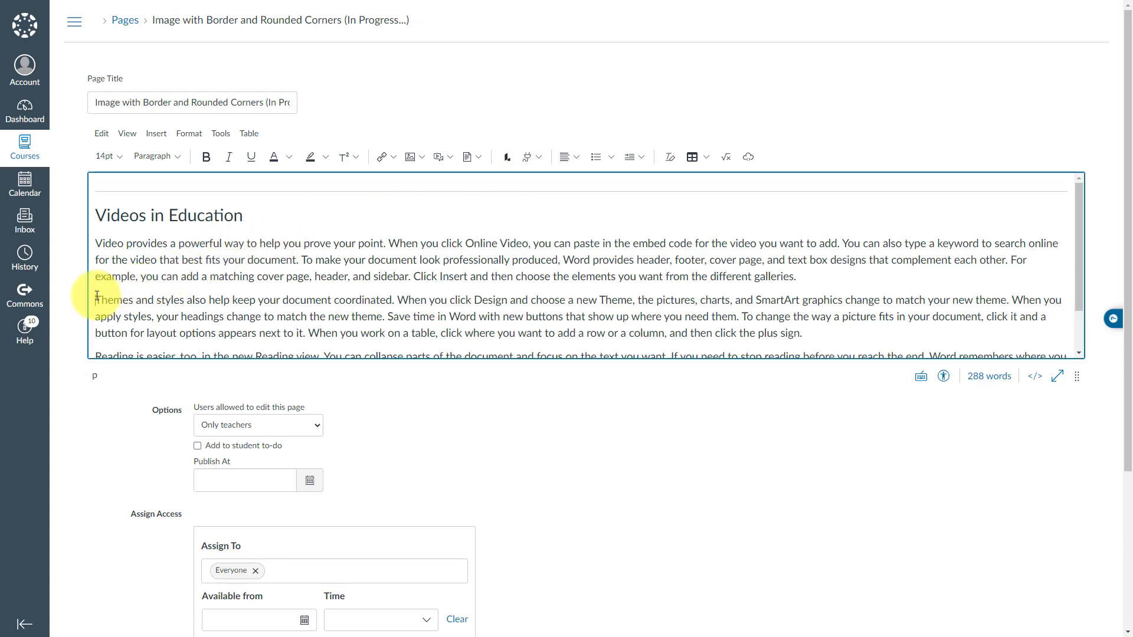
key("Return")
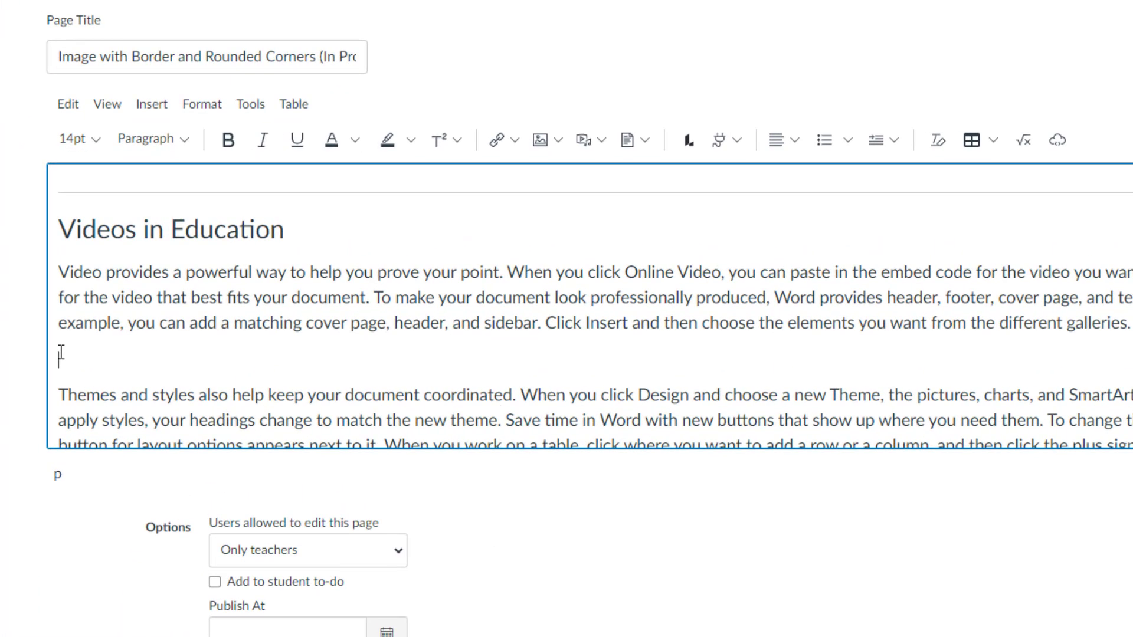
Step: Choose image_with_rounded_corners.jpg from the Desktop as the image to upload at the blank line
left_click(557, 140)
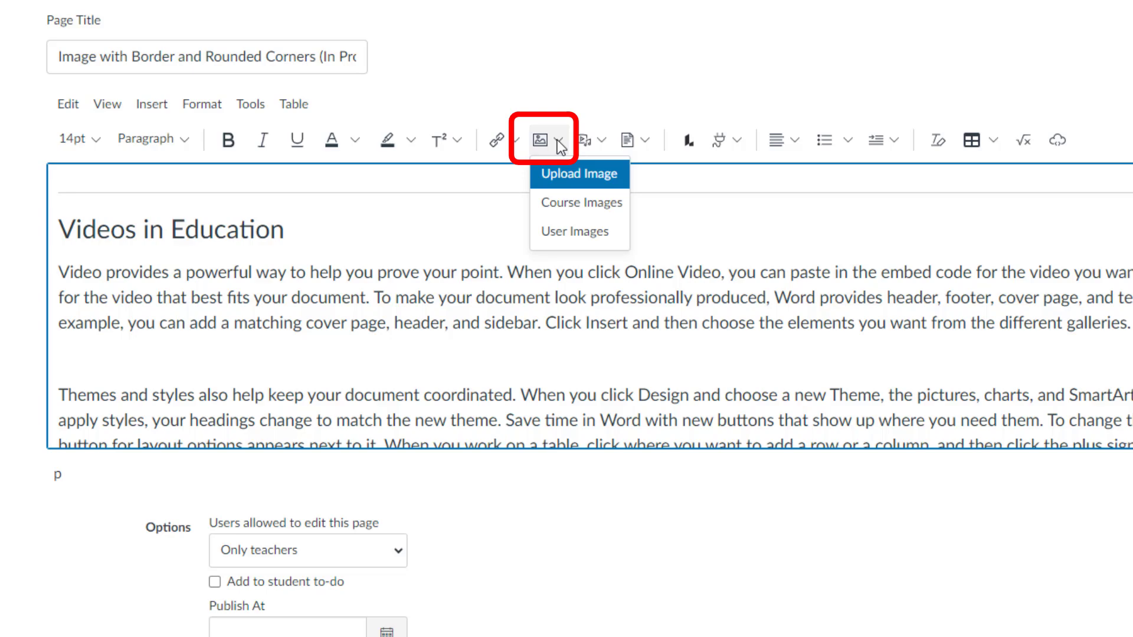
left_click(564, 176)
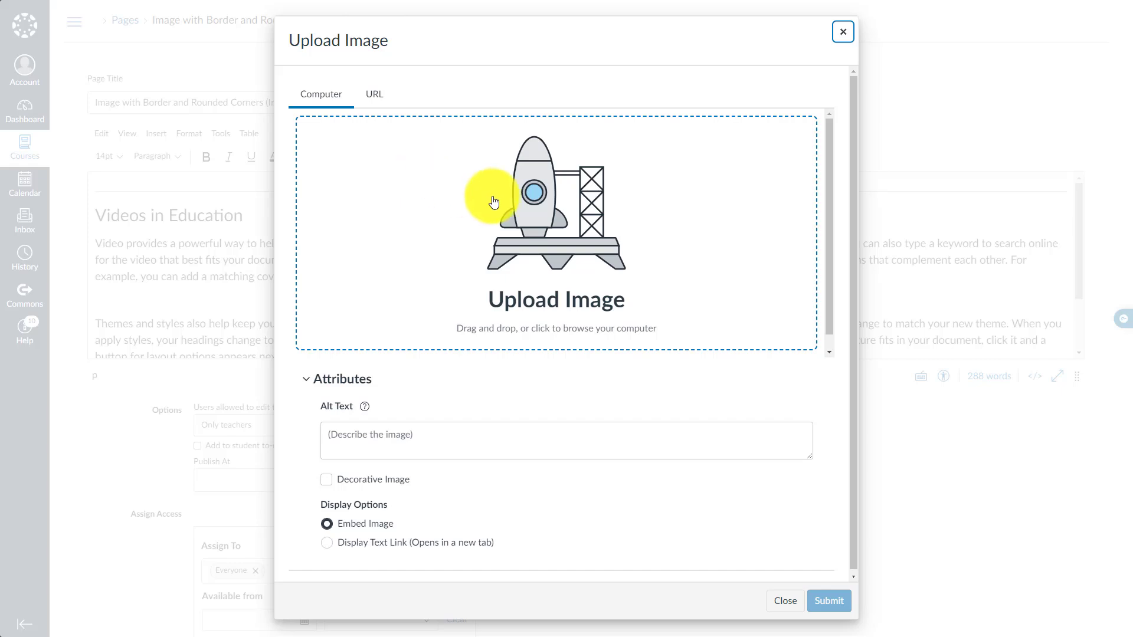
left_click(539, 202)
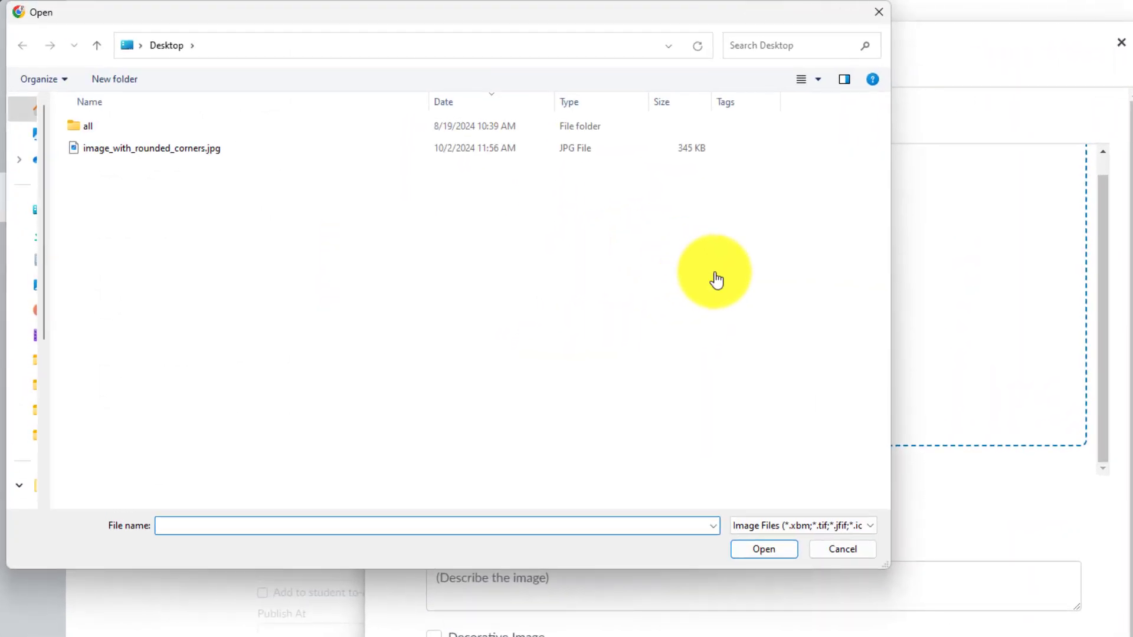
left_click(129, 146)
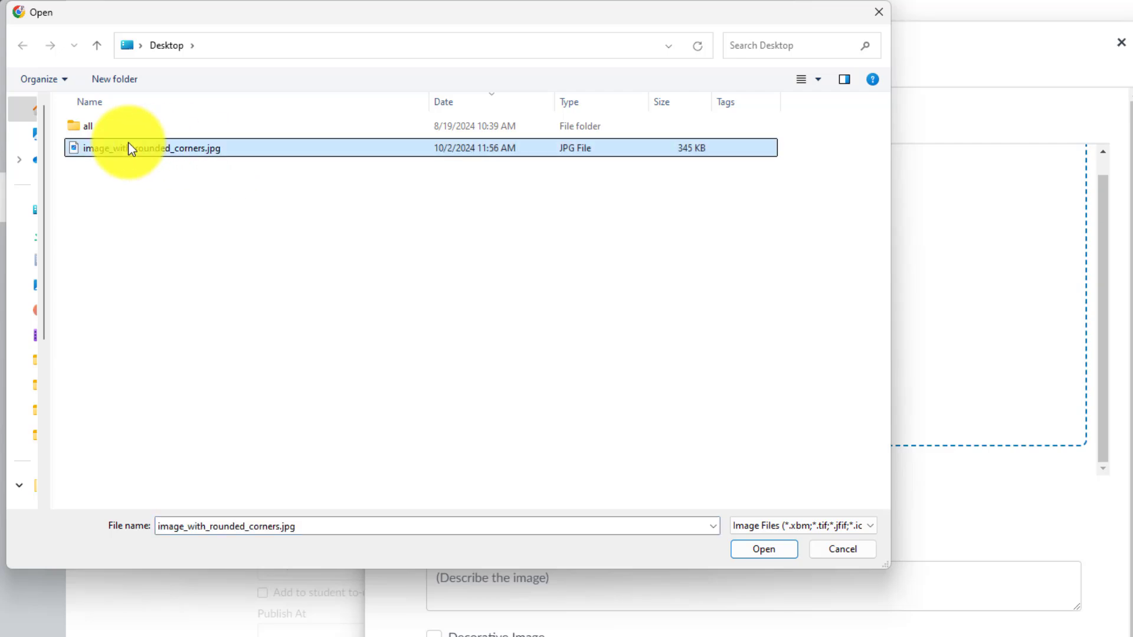
left_click(758, 551)
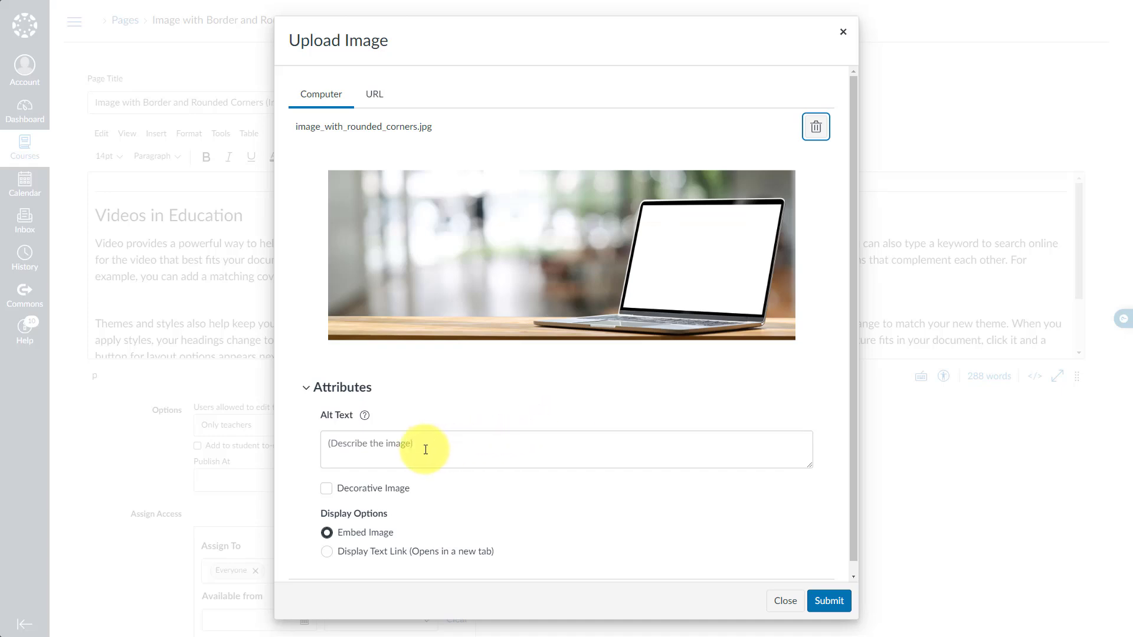
Step: Set the alt text to "A laptop displaying a blank screen is positioned on a wooden table, highlighting a clean and organized workspace." and insert the image
left_click(347, 444)
type("A laptop displaying a blank screen is positioned on a wooden table, highlighting a clean and organized workspace.")
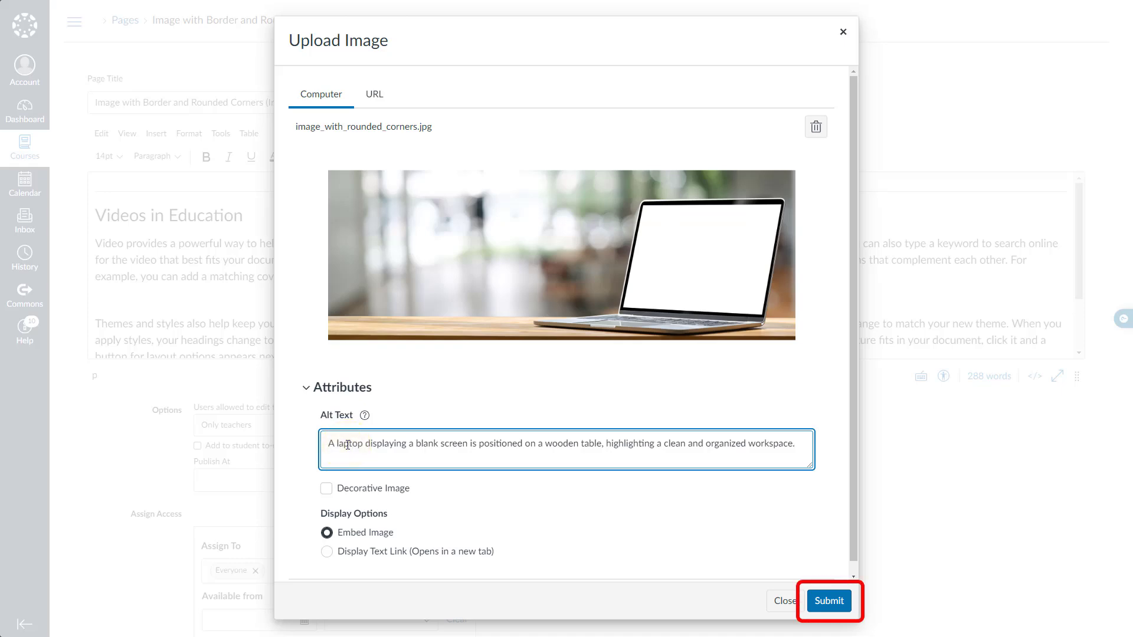
left_click(822, 599)
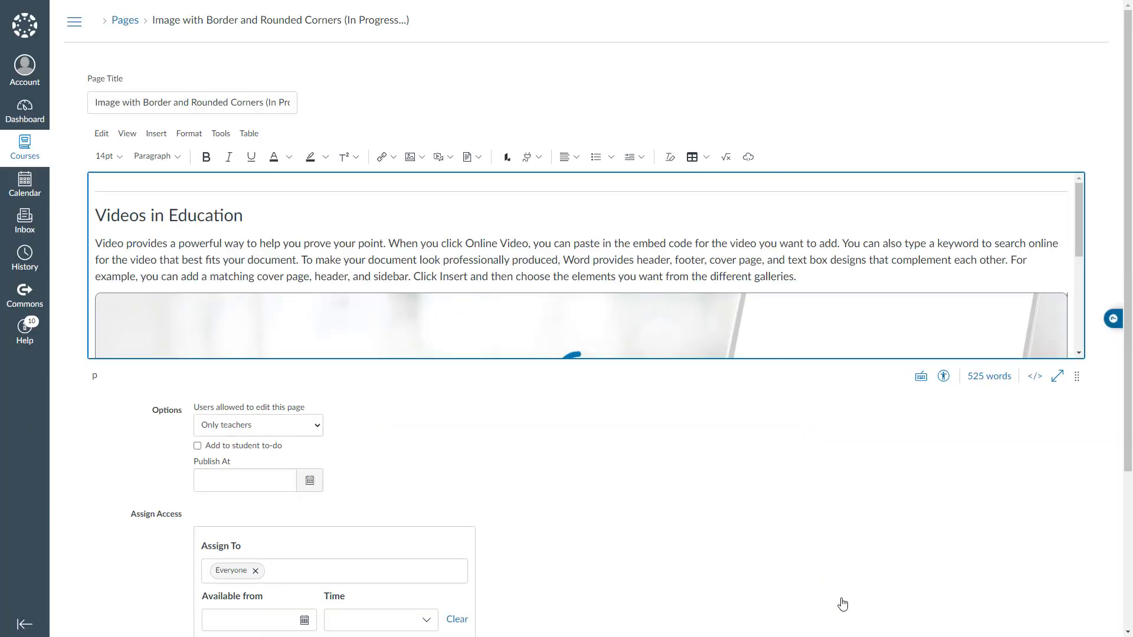
Step: Resize the embedded laptop image to 55% using the percentage dimension type
scroll(842, 603, "down", 3)
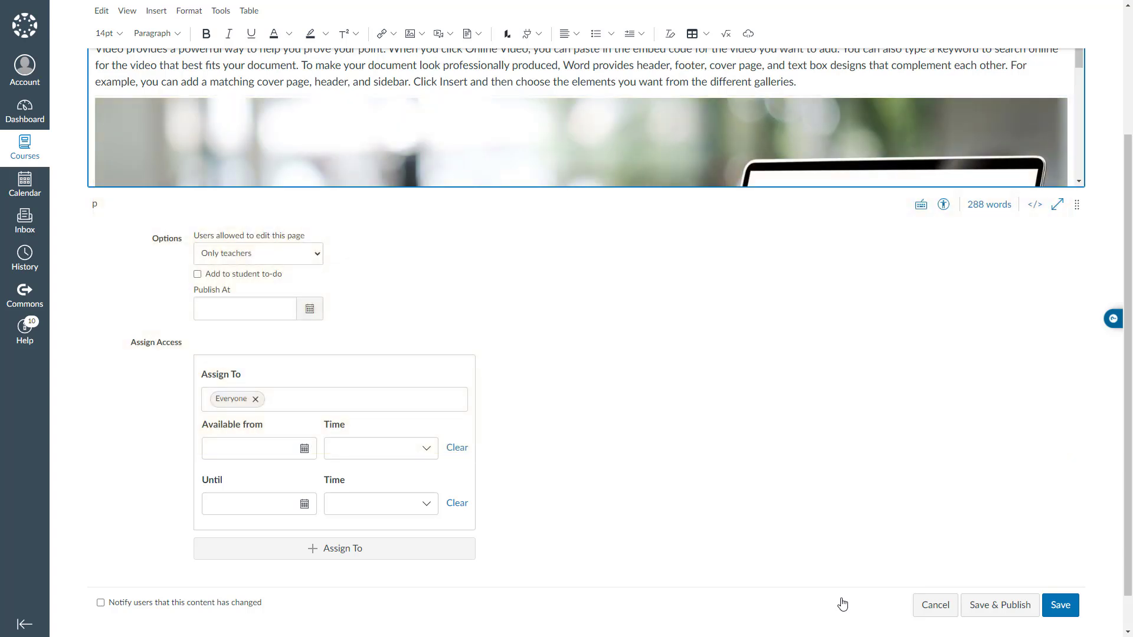
scroll(842, 603, "up", 3)
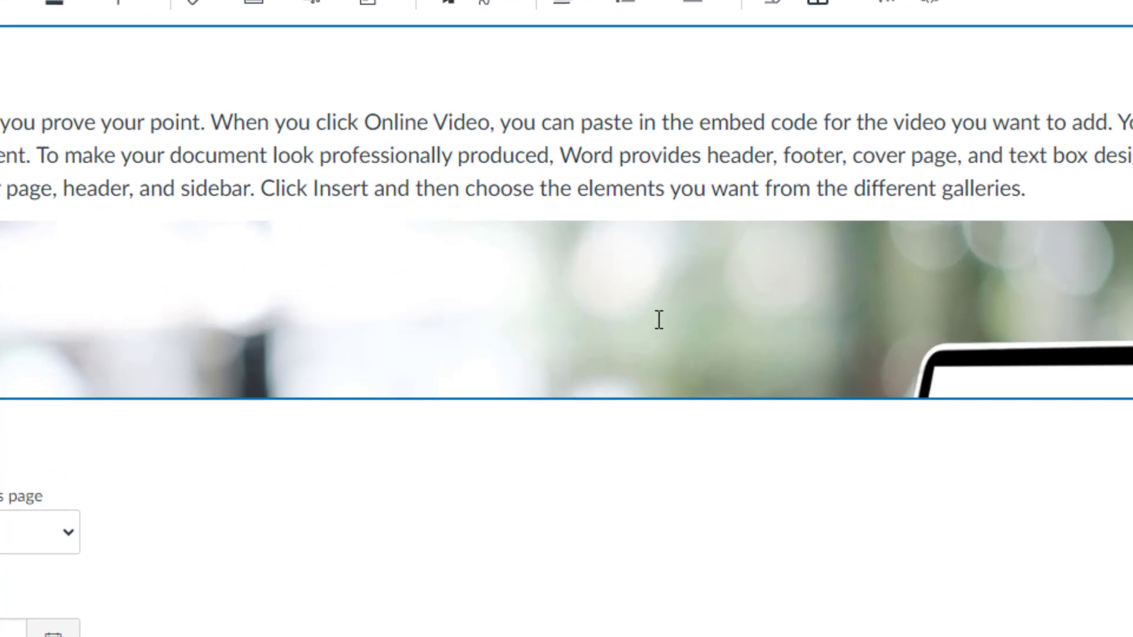
left_click(659, 320)
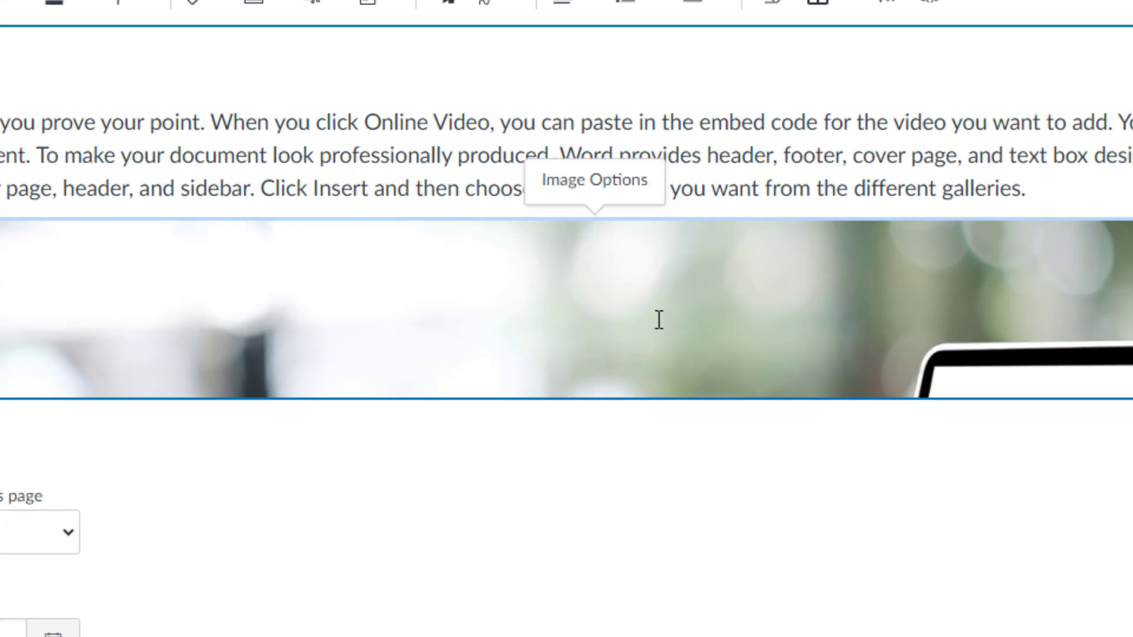
left_click(593, 198)
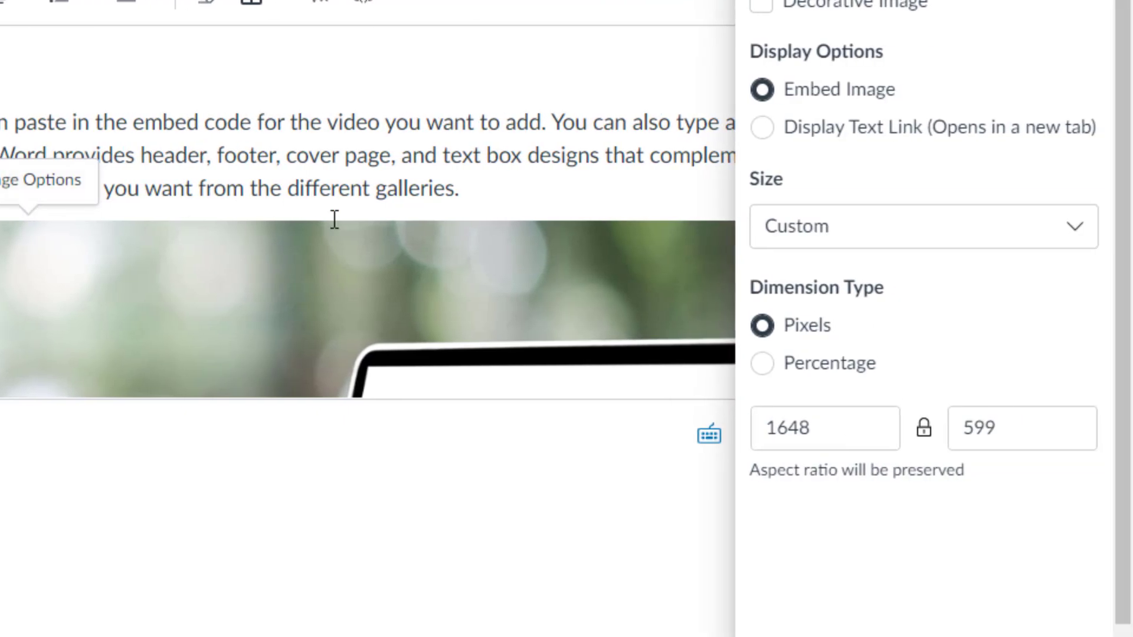
left_click(770, 367)
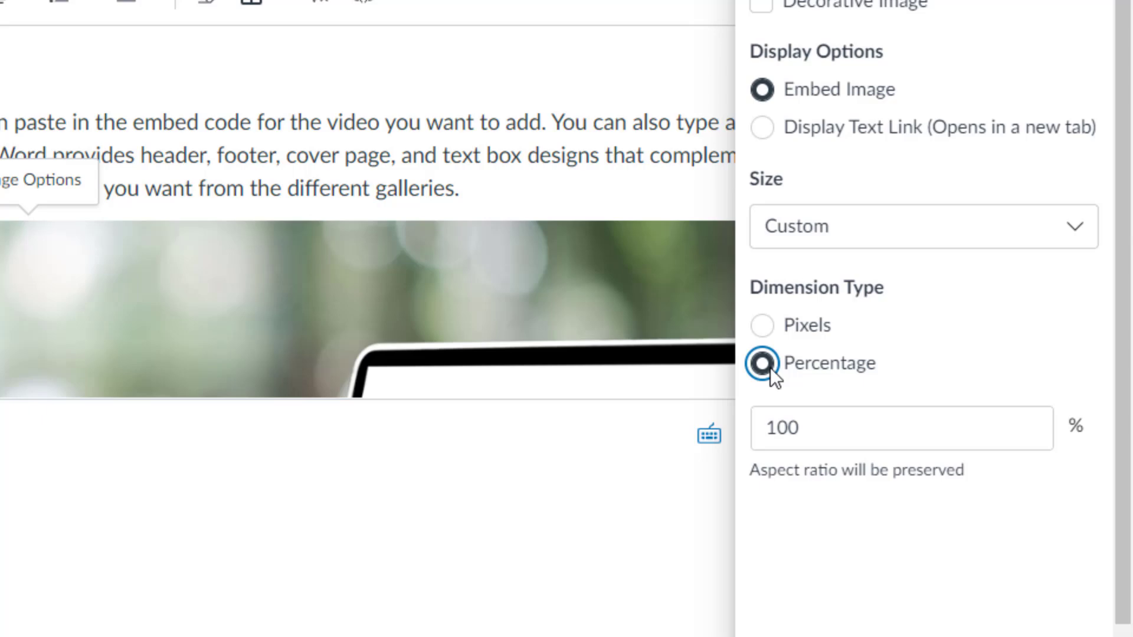
left_click(783, 426)
double_click(784, 426)
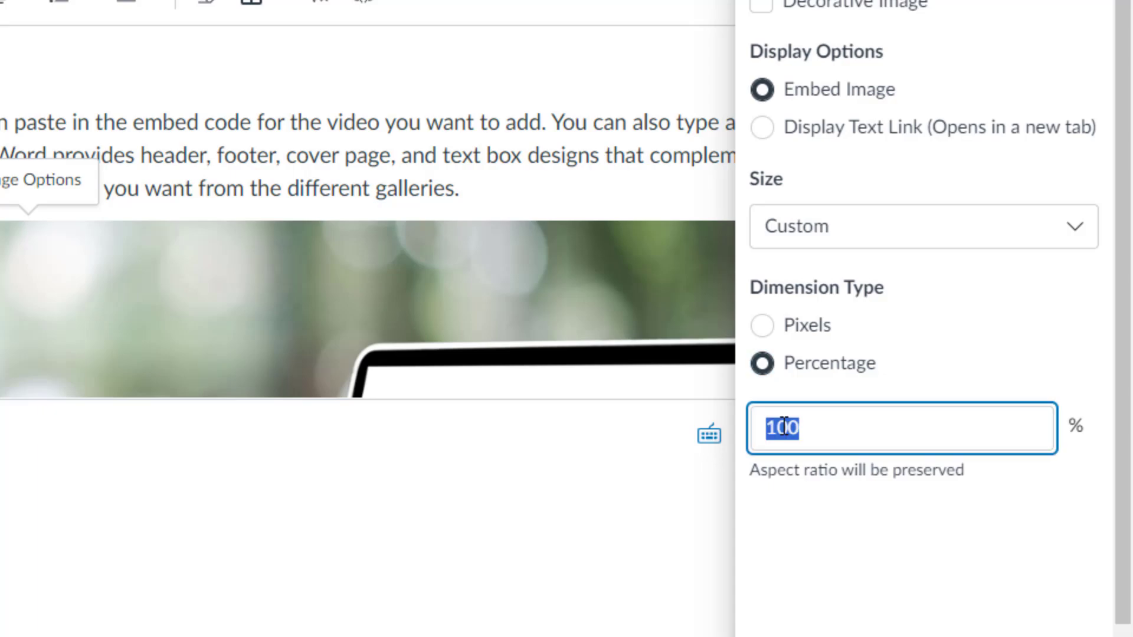
type("55")
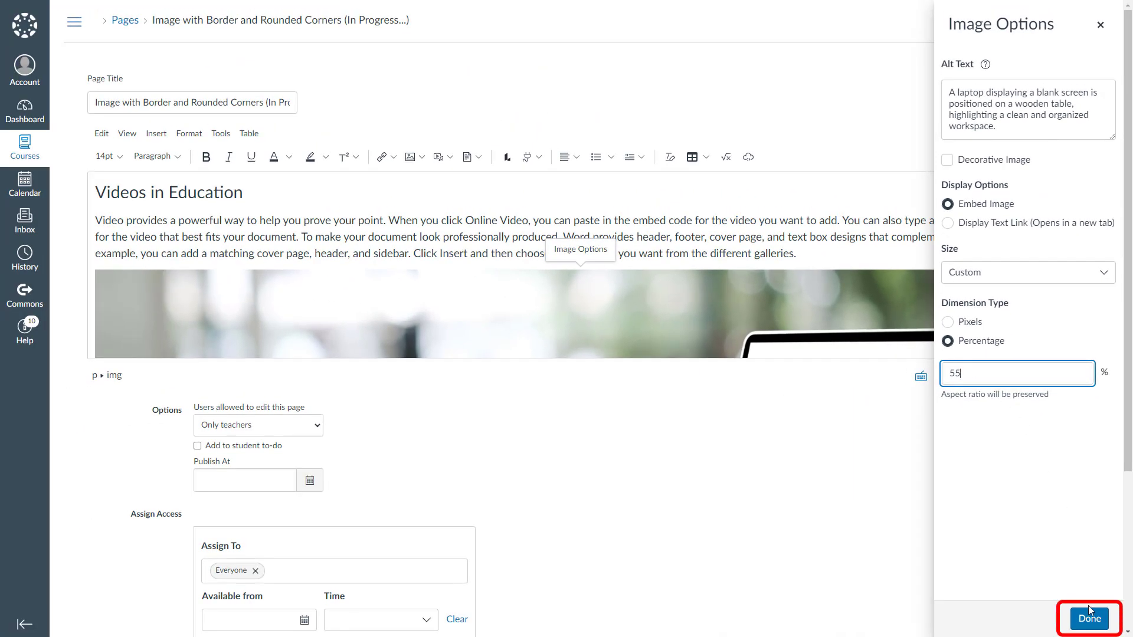
left_click(1088, 614)
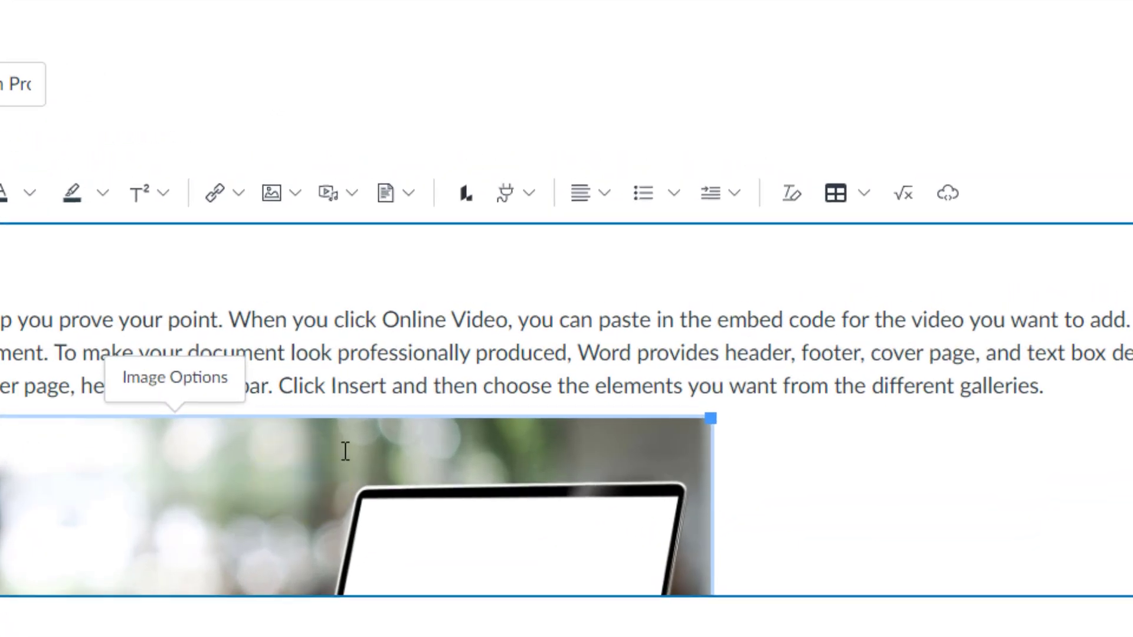
Step: Center-align the laptop image between the paragraphs and save the page without publishing
left_click(588, 190)
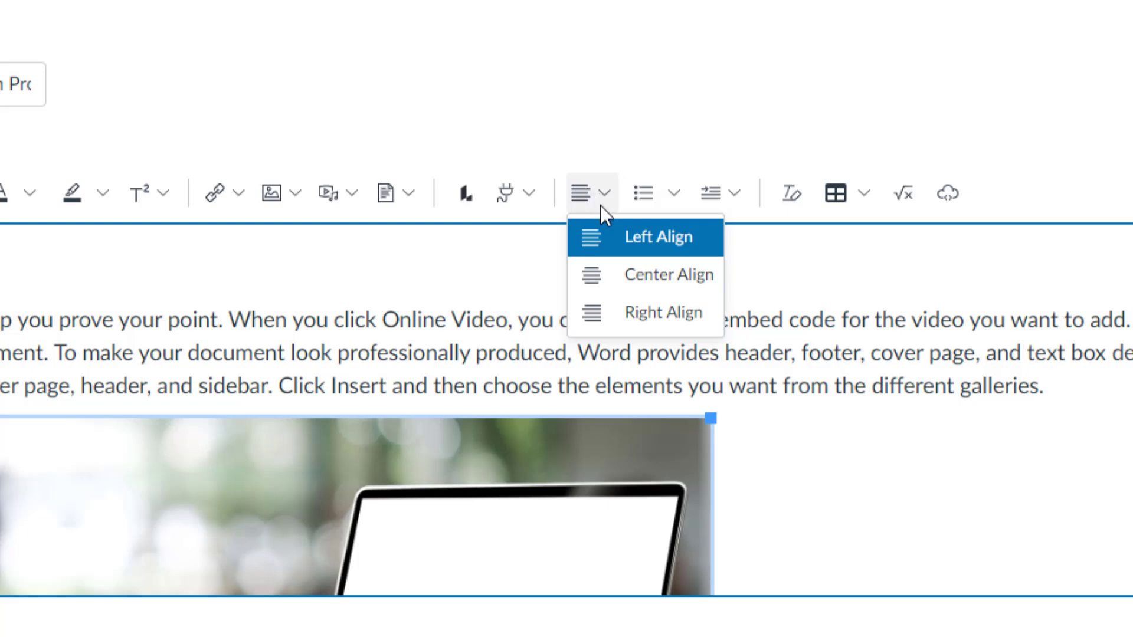
left_click(630, 277)
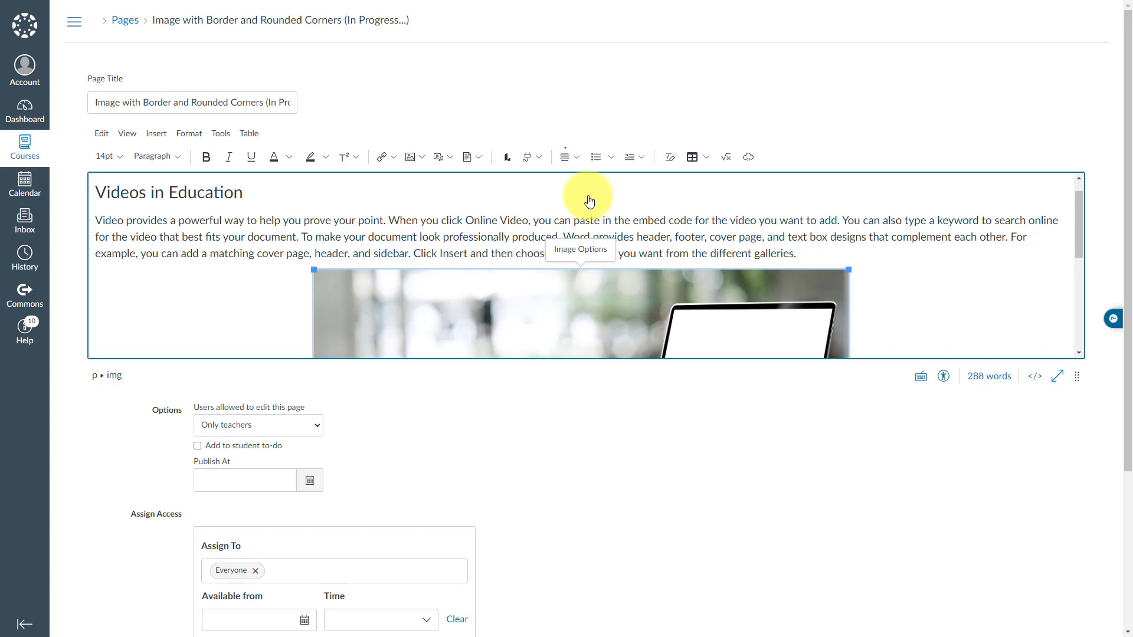
scroll(589, 201, "down", 5)
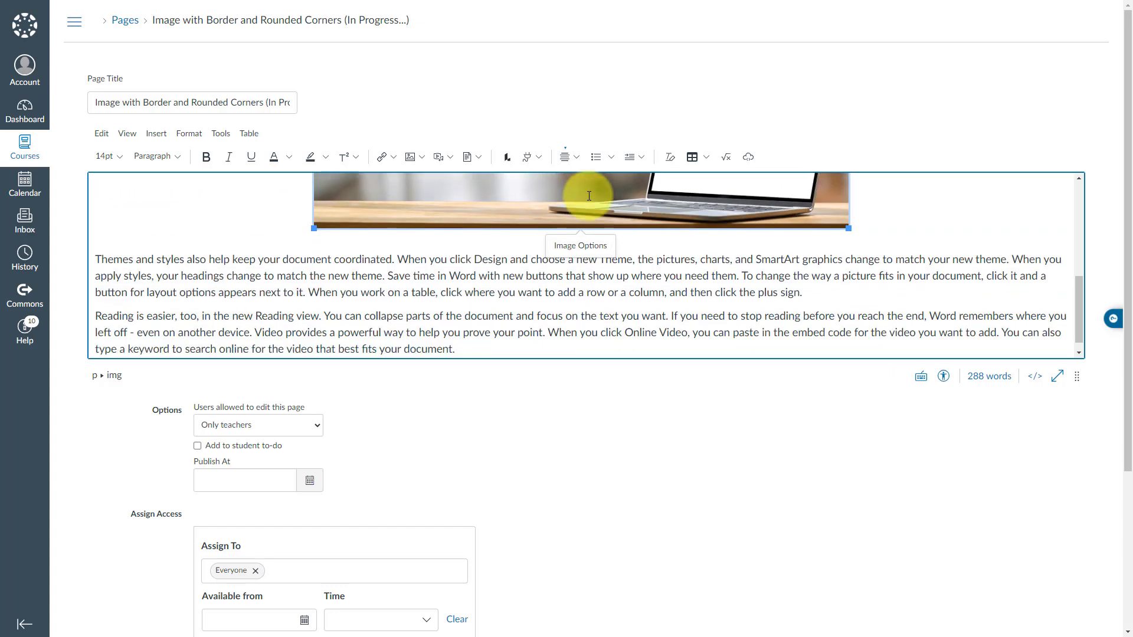
left_click(105, 241)
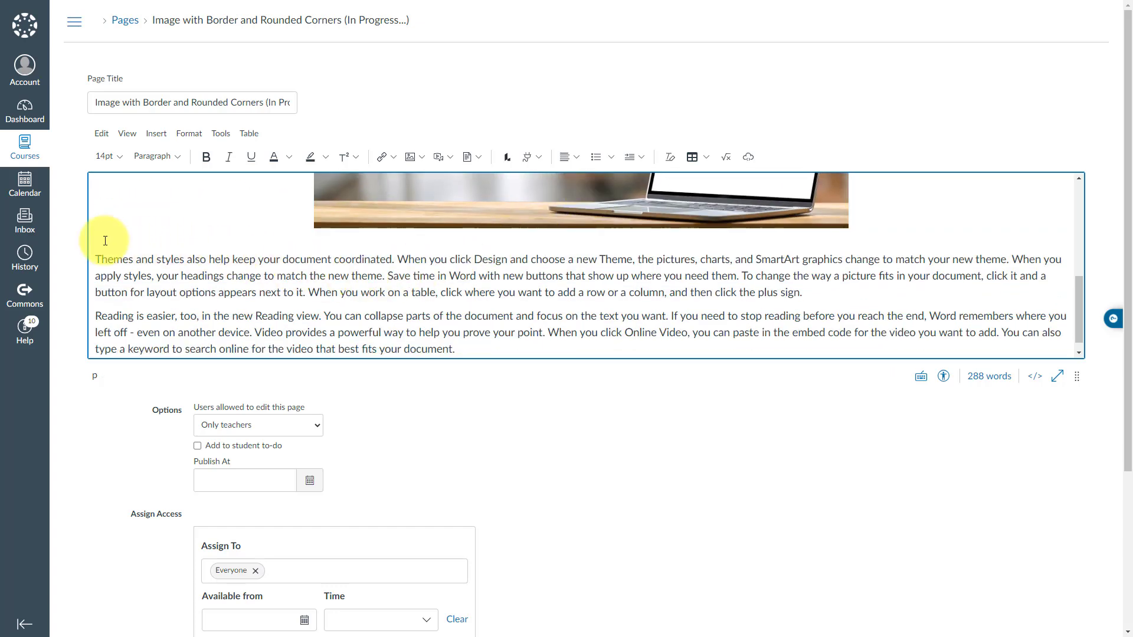
scroll(105, 241, "up", 2)
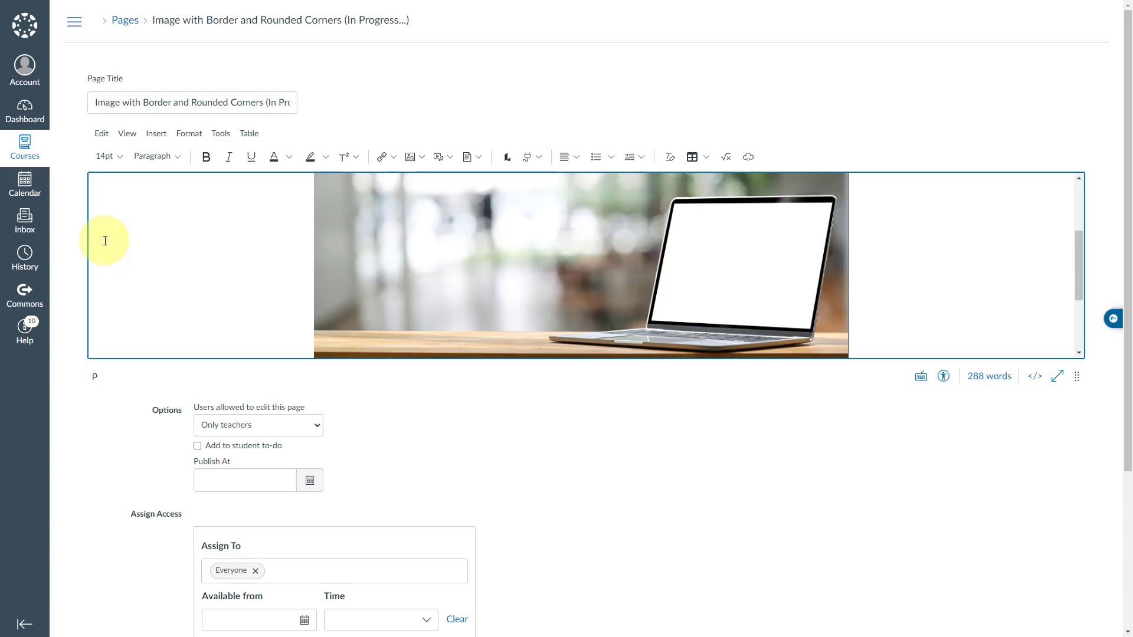
scroll(1016, 514, "down", 3)
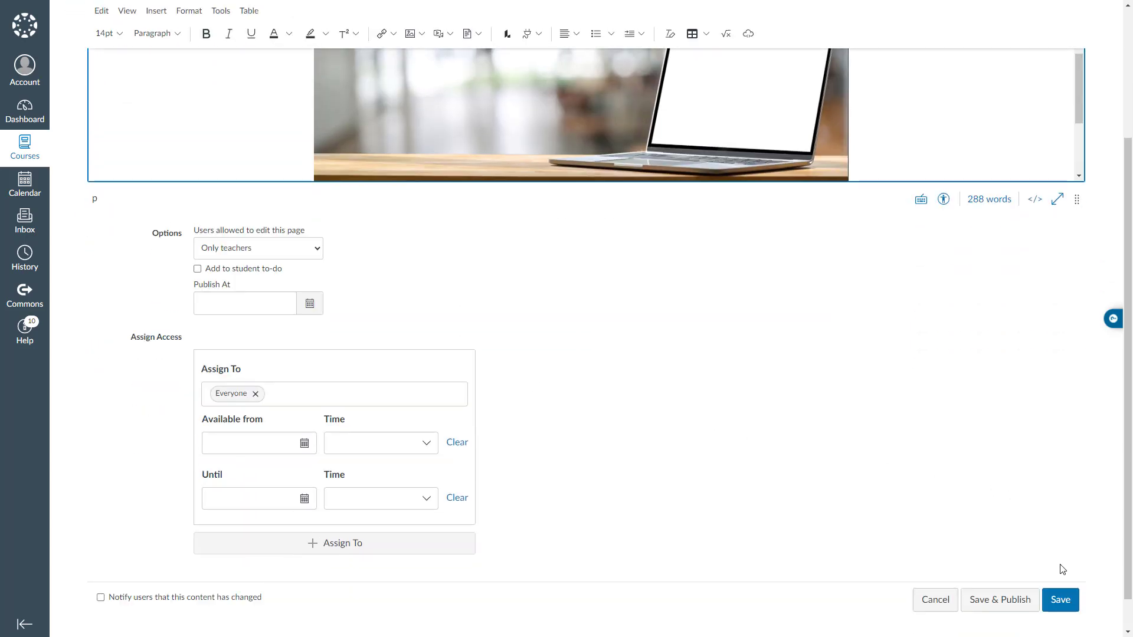
left_click(1062, 600)
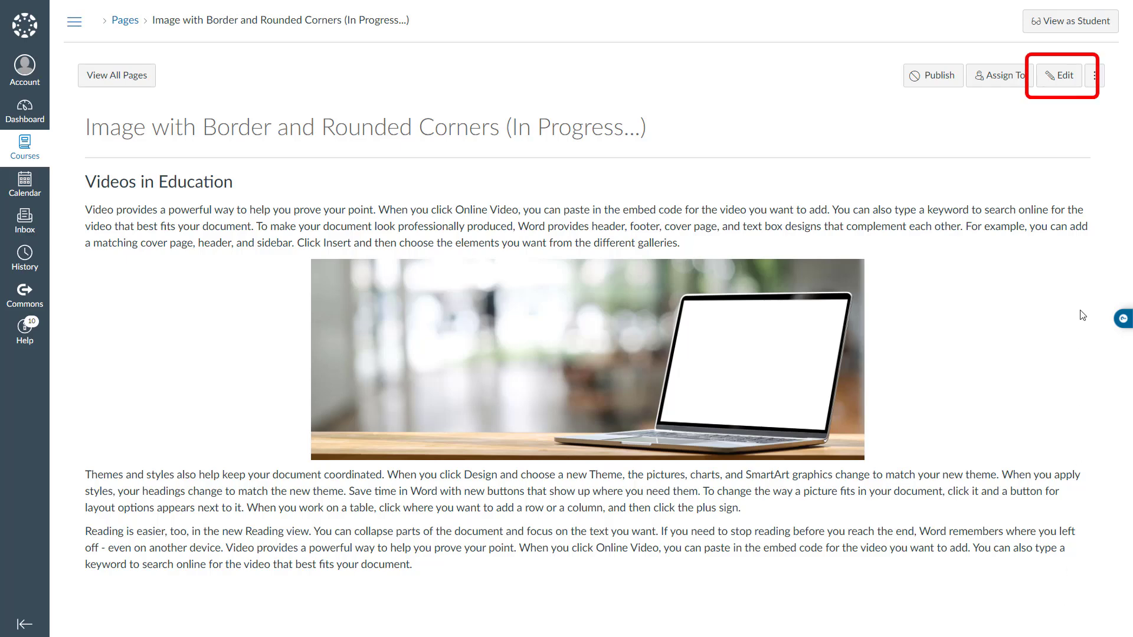
Step: Reopen the page in the HTML editor and add "border: 1px solid #000000;" to the end of the img tag's style attribute
left_click(1069, 72)
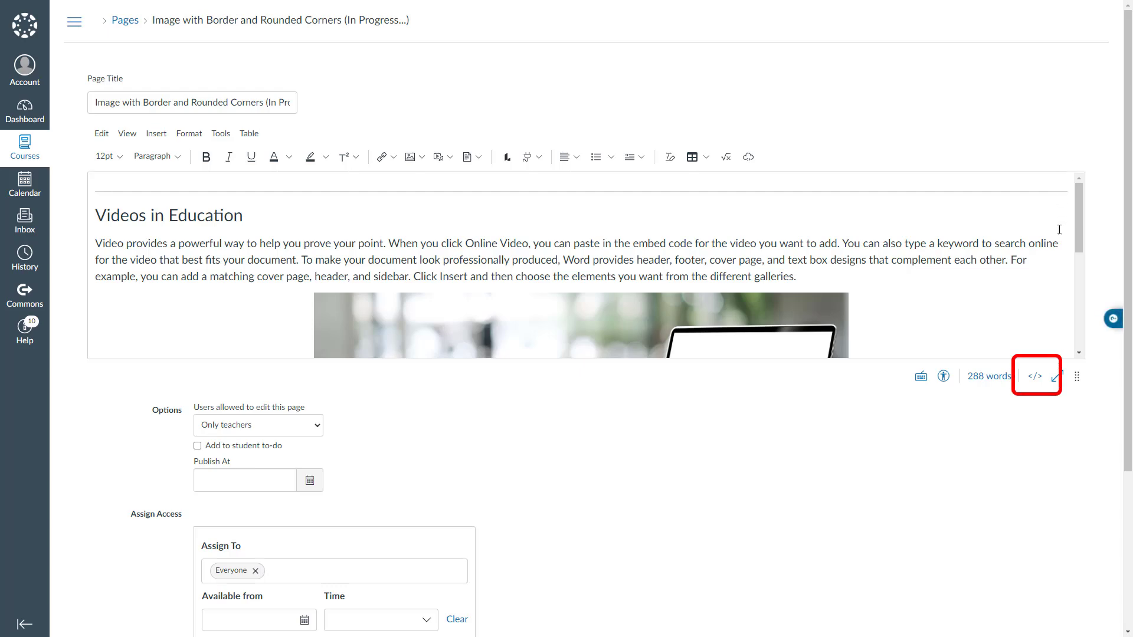
left_click(1034, 376)
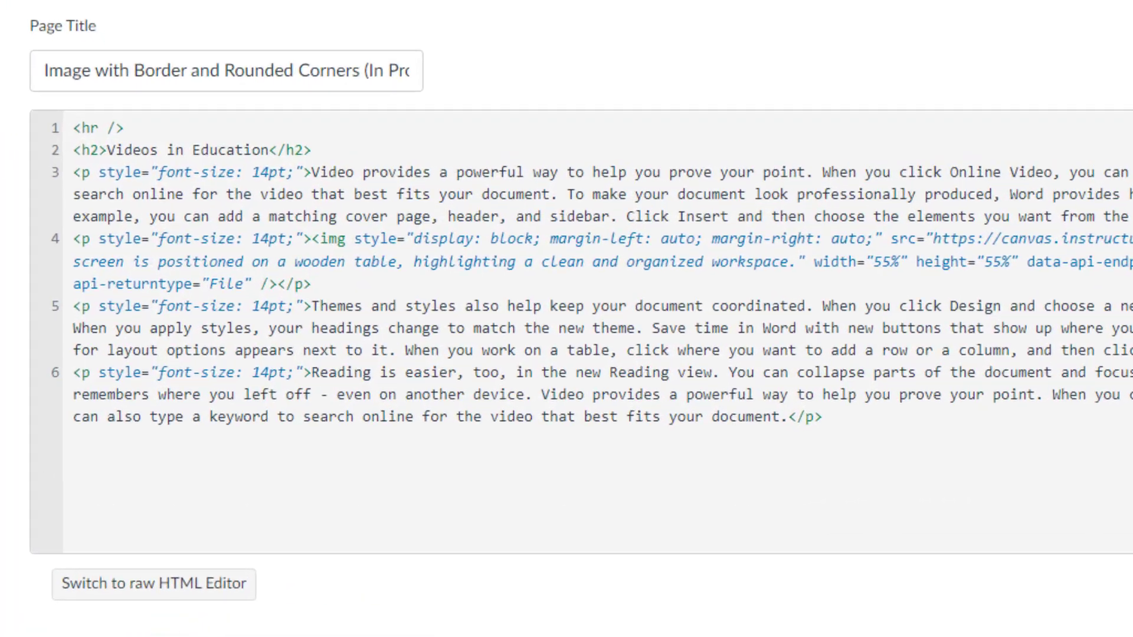
left_click(341, 245)
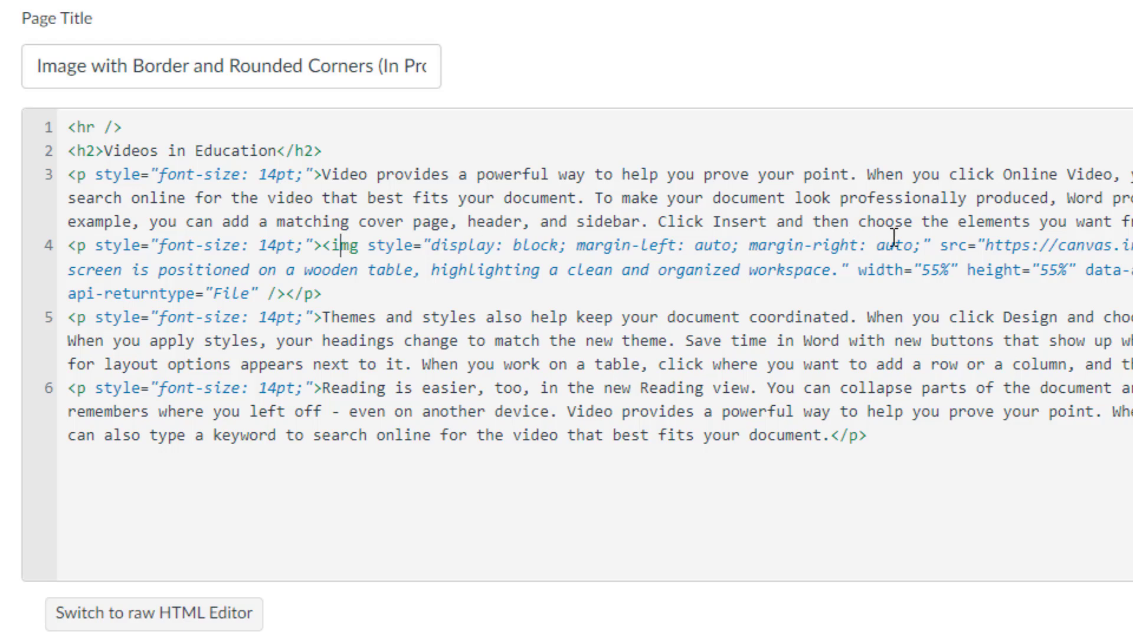
left_click(666, 245)
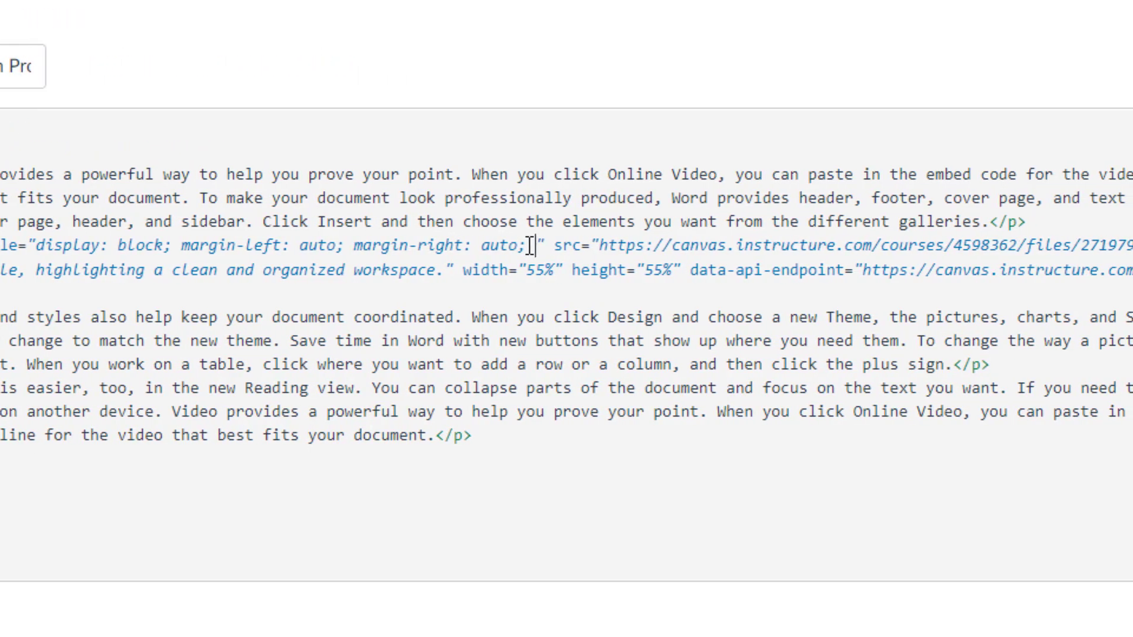
type("border: 1px so")
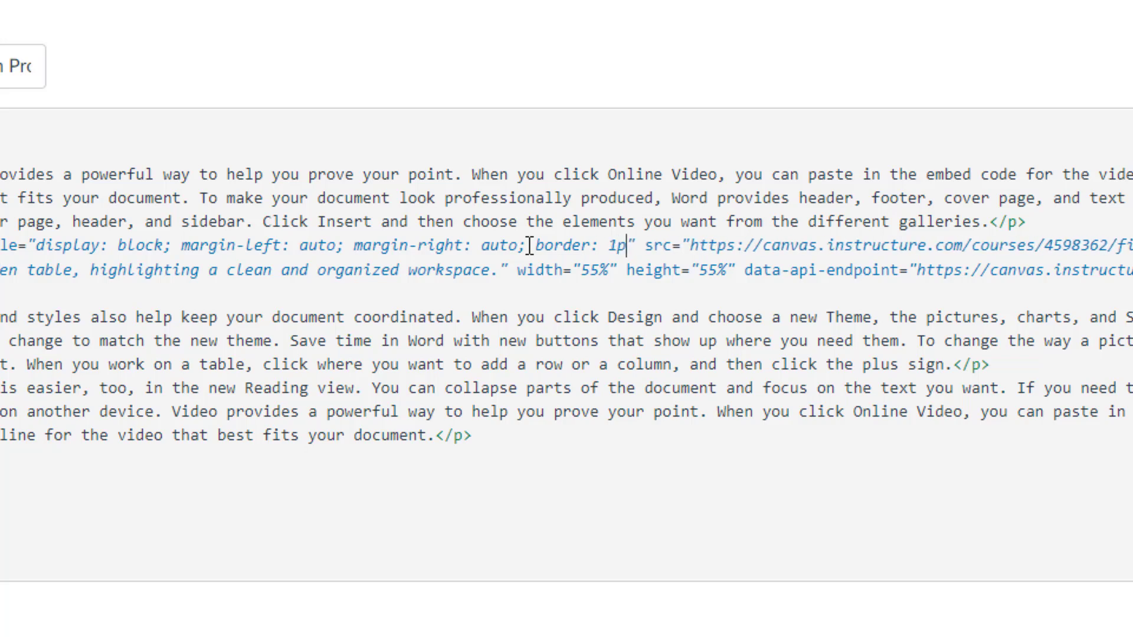
type("lid #")
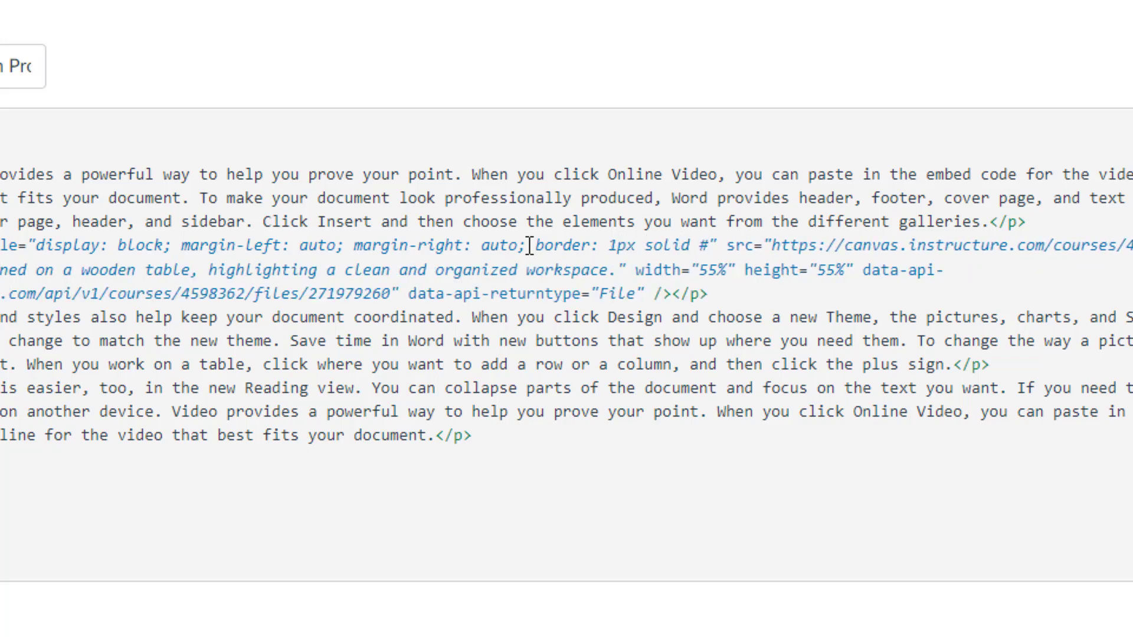
type("000000;")
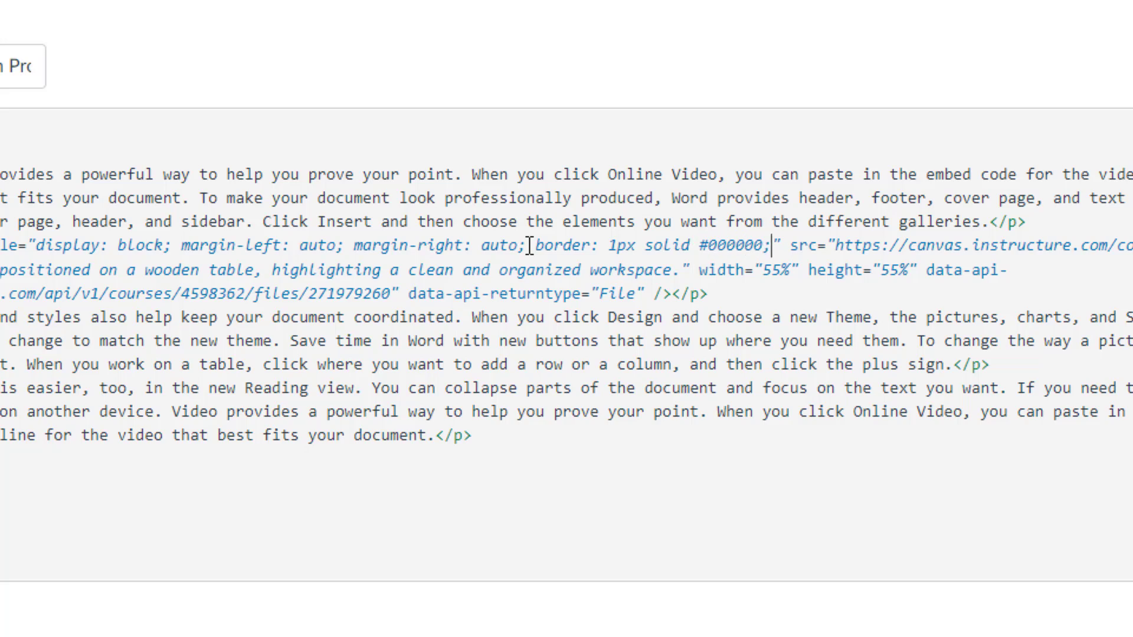
Step: Add "border-radius: 10px;" after the border declaration in the image's style attribute and save the page
type("bo")
type("rder-rad")
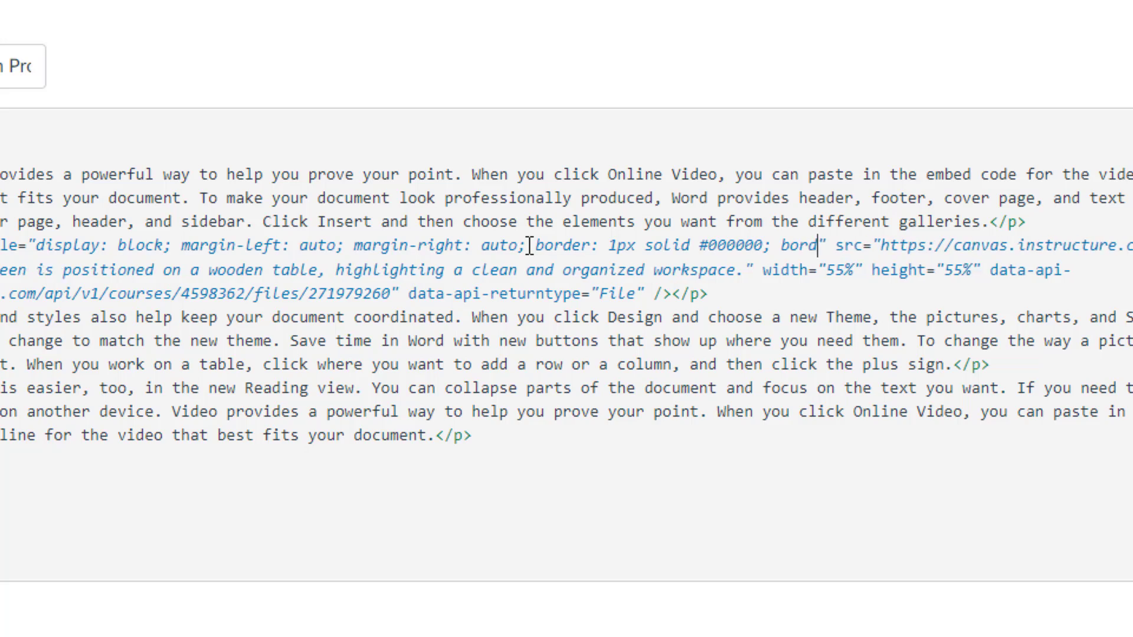
type("ius: 10px;")
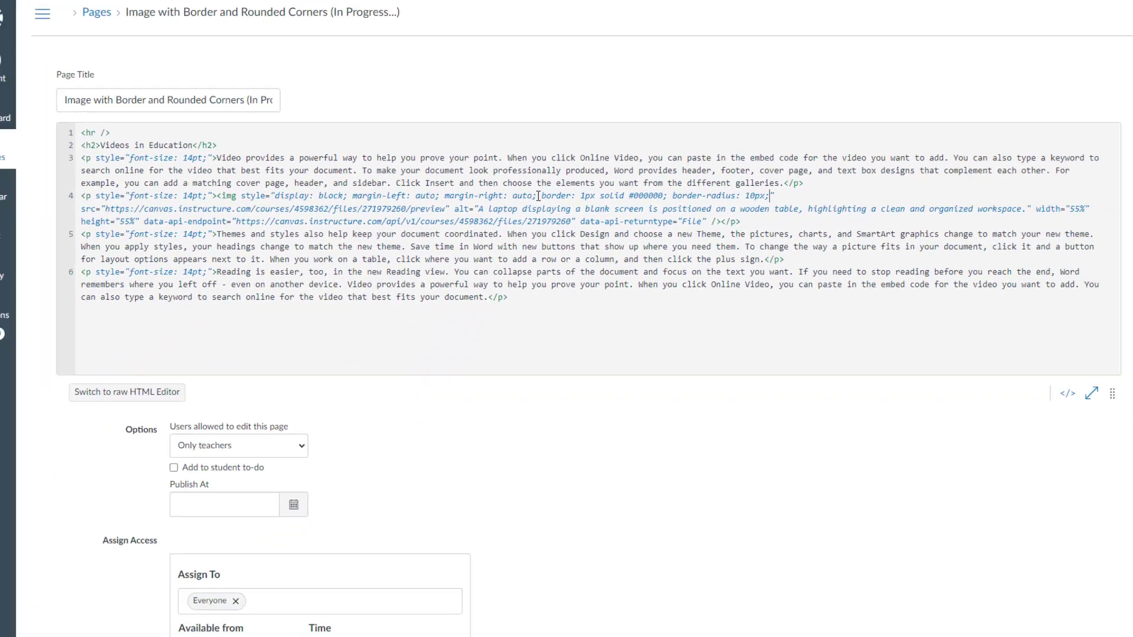
scroll(991, 483, "down", 4)
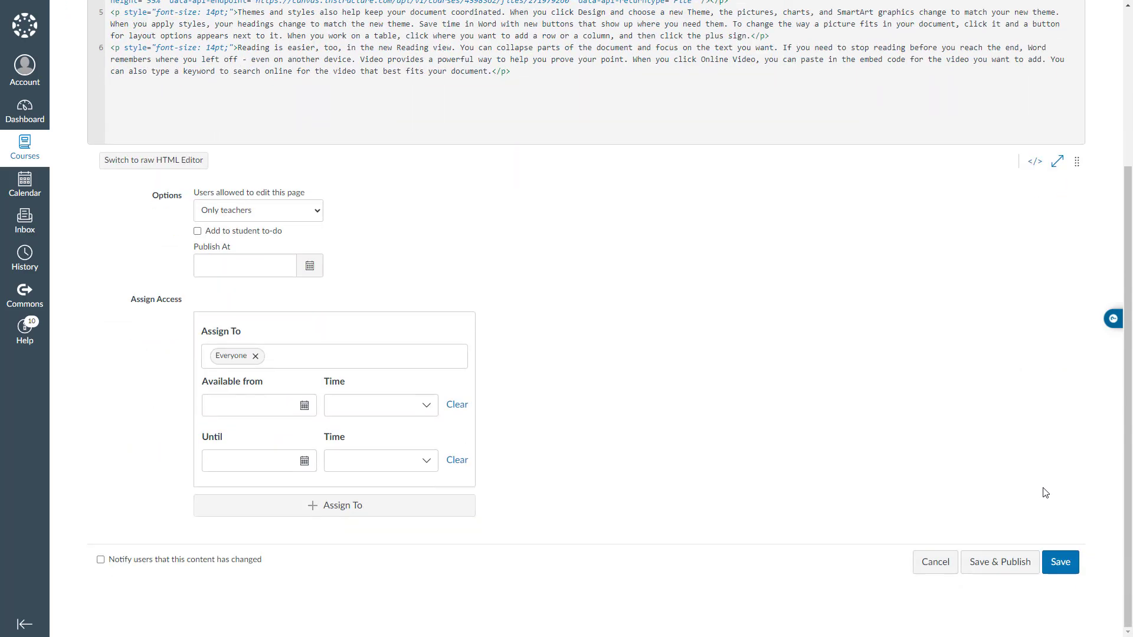
left_click(1066, 562)
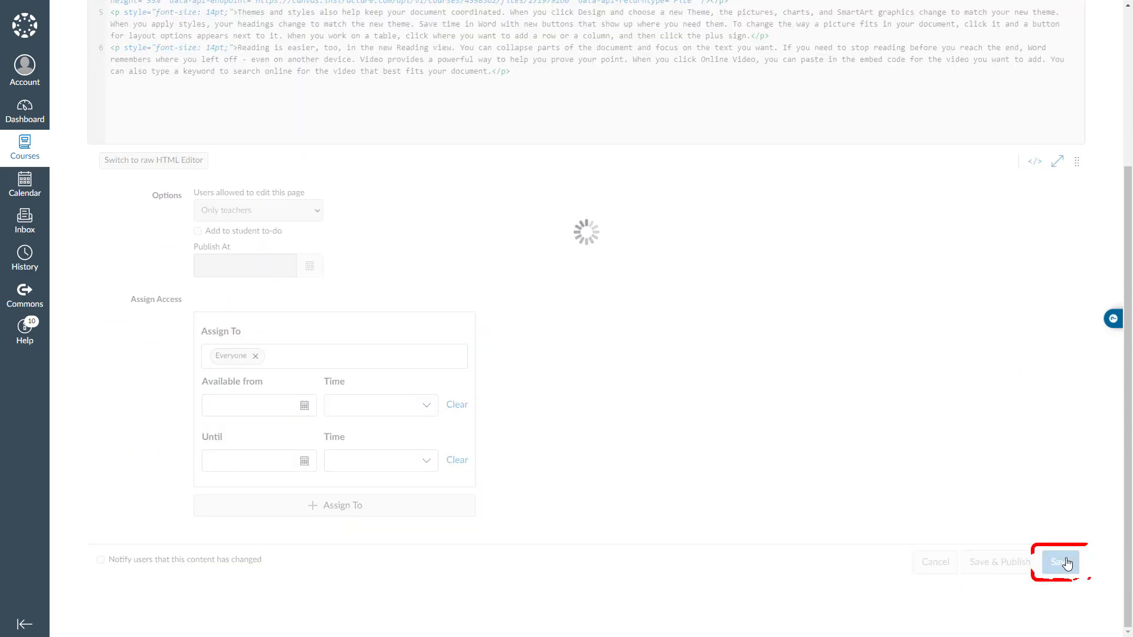